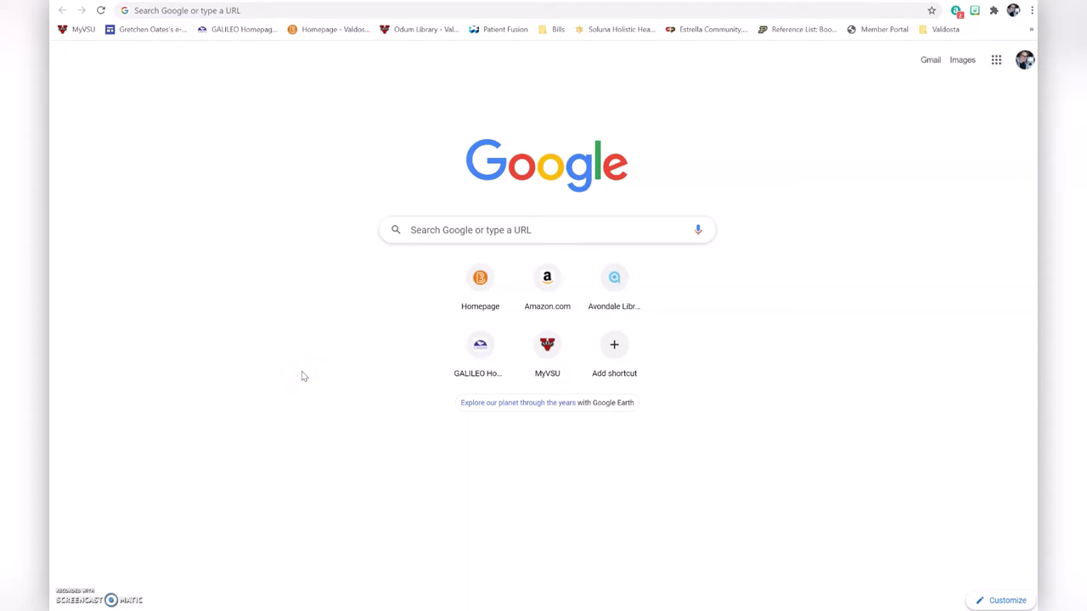
Go to pbnify.com in Chrome.
left_click(204, 9)
type("p")
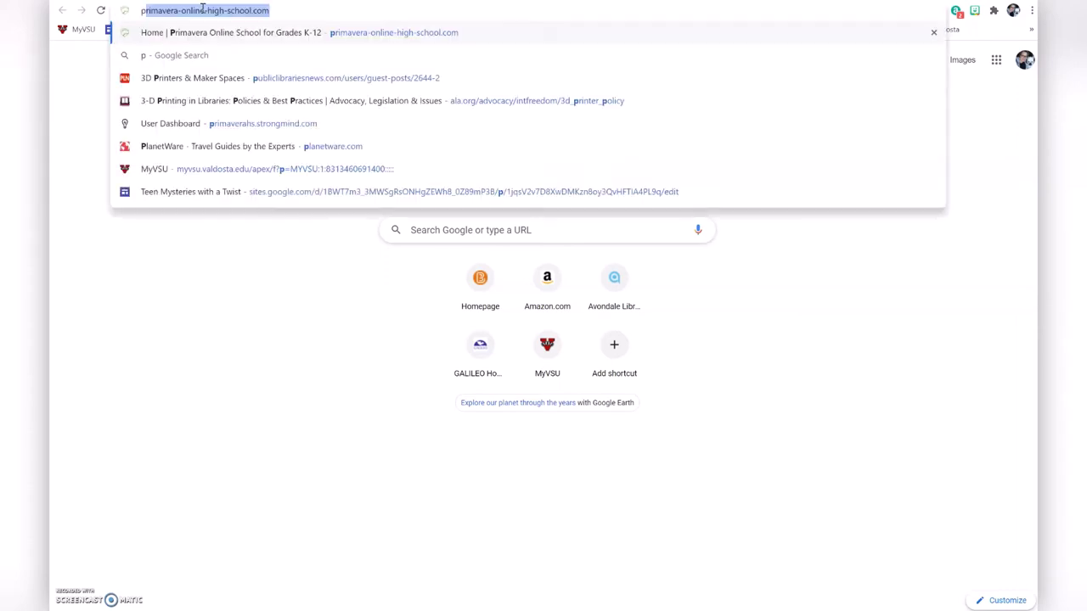
type("bn")
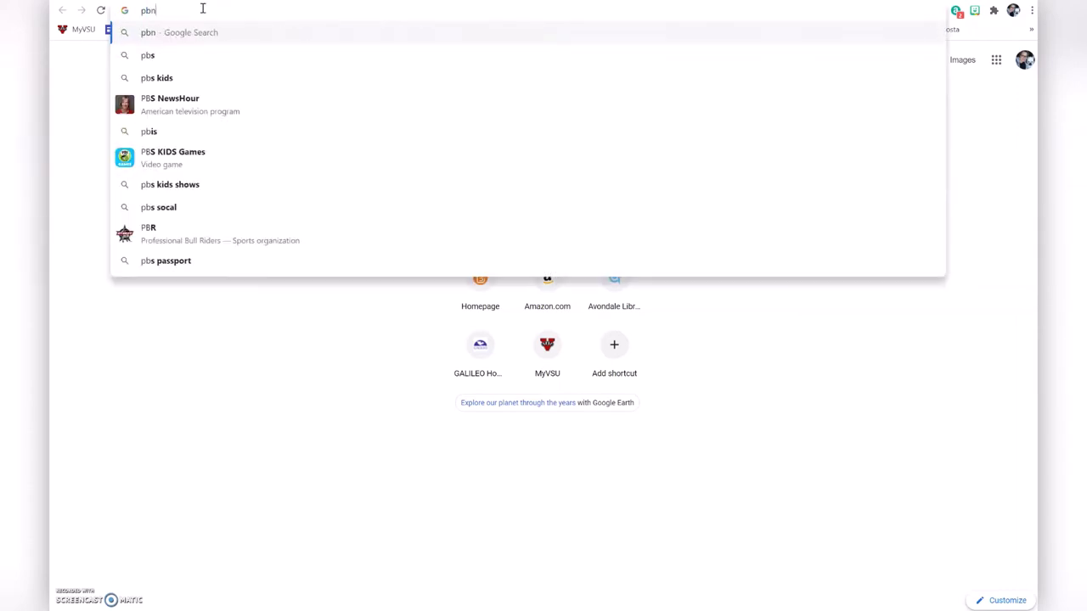
type("ify")
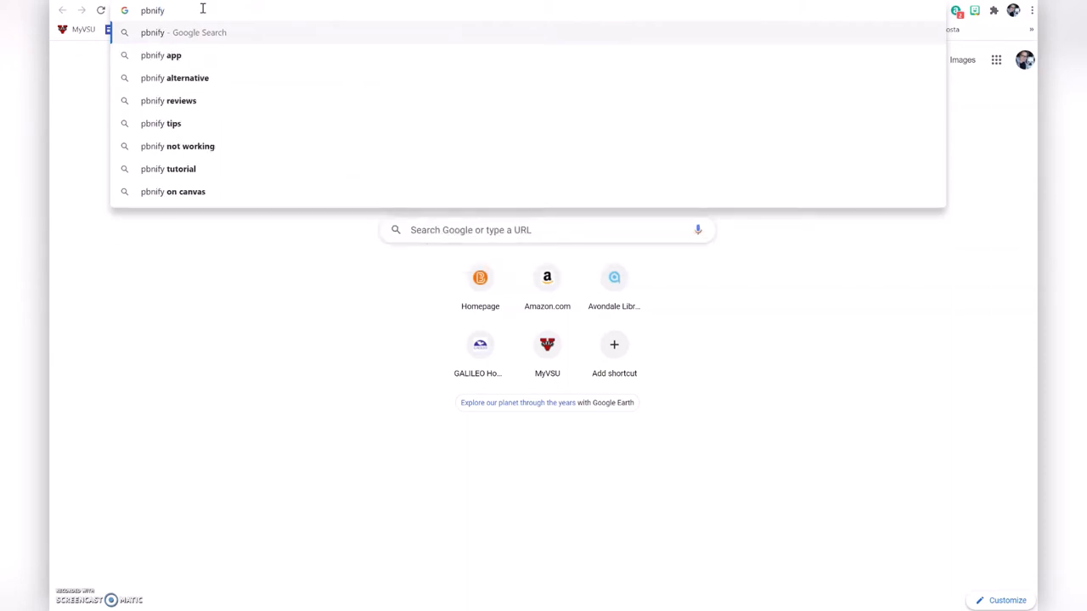
type(".com")
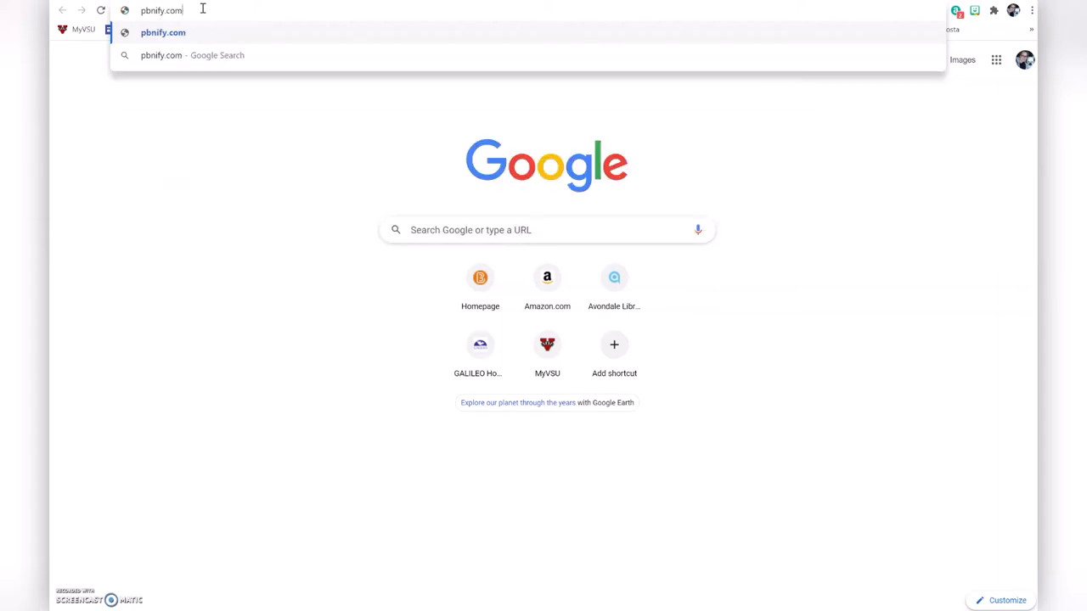
key("Return")
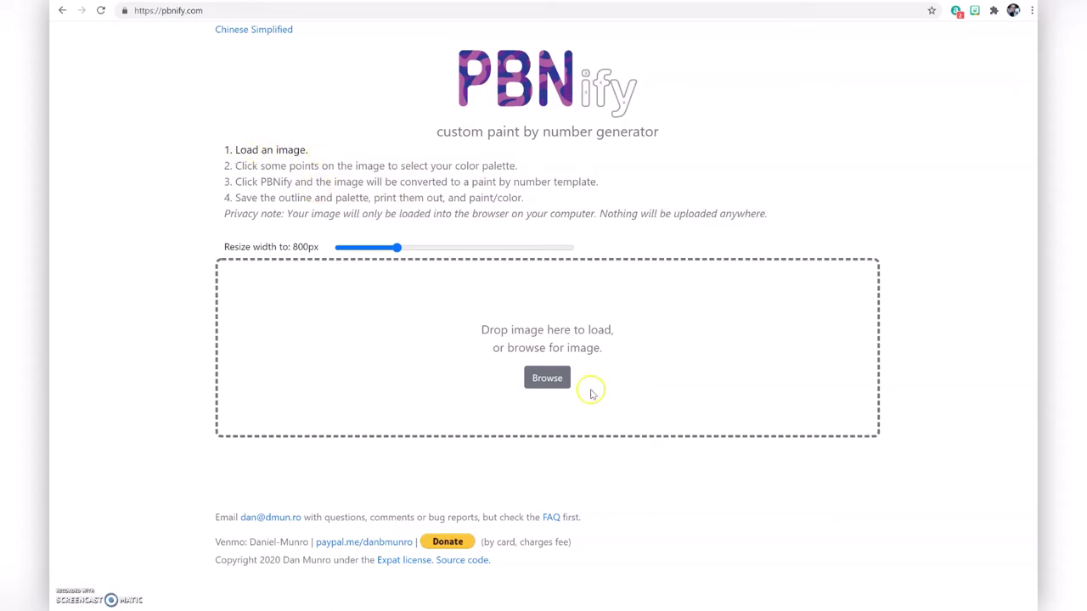
Browse to the Desktop and load the basset hound photo into PBNify.
left_click(549, 379)
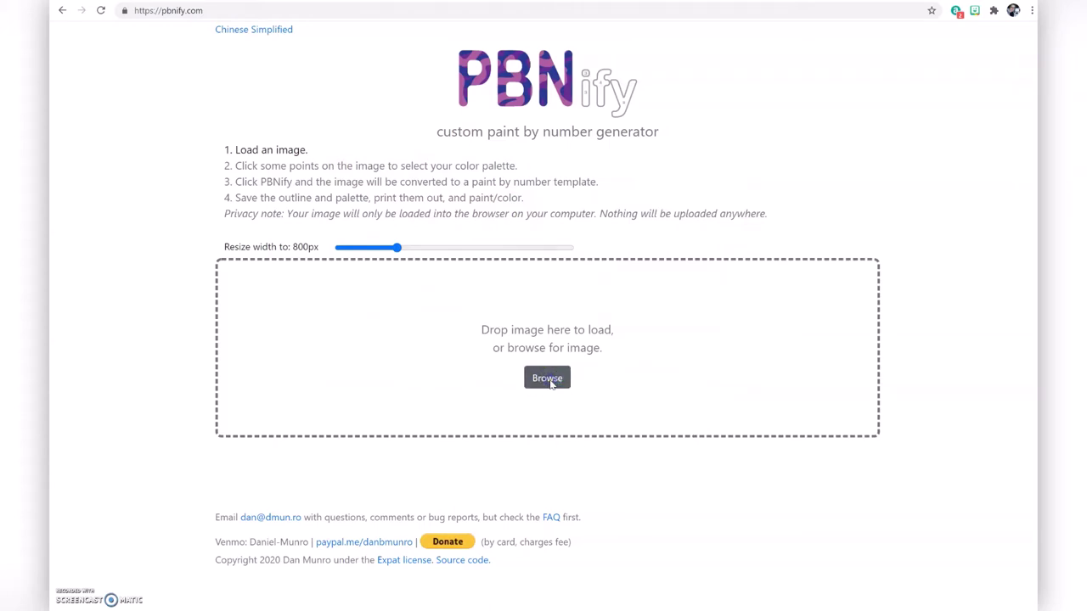
left_click(550, 383)
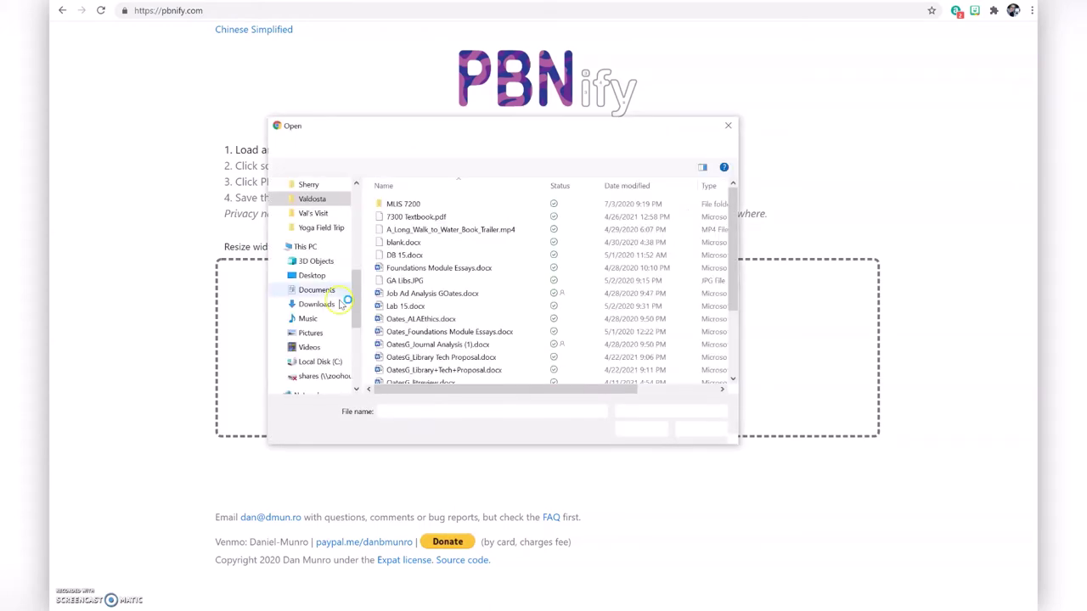
left_click(355, 199)
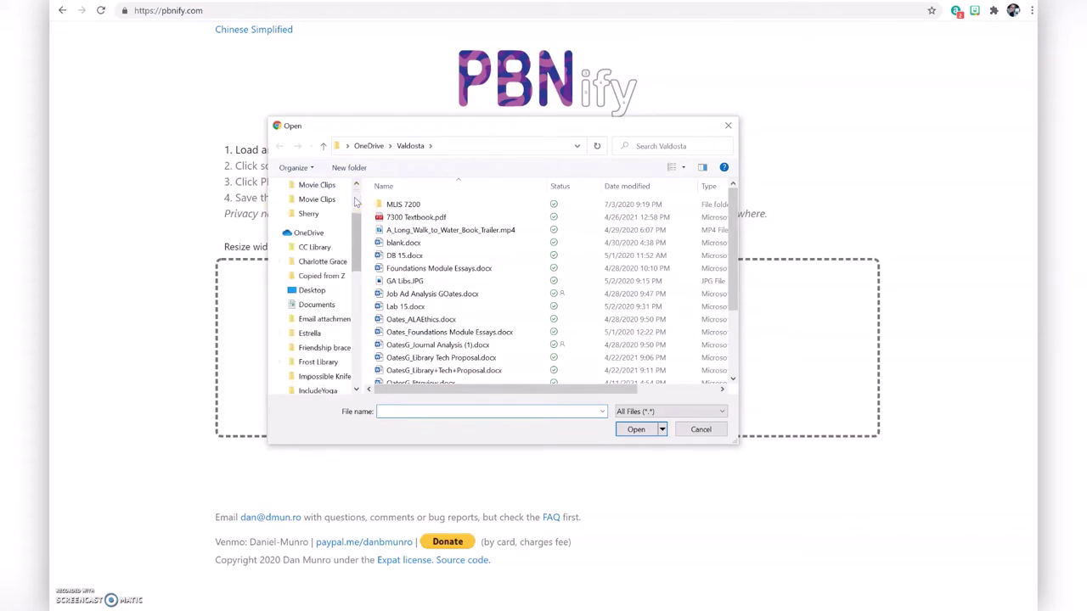
left_click(355, 199)
left_click(314, 209)
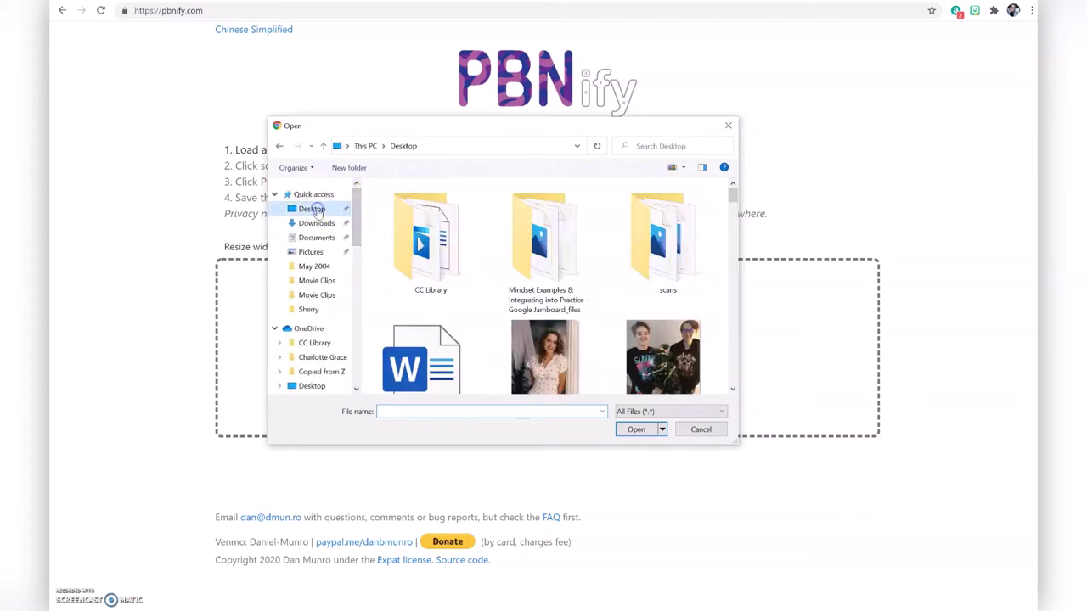
scroll(485, 255, "down", 5)
double_click(433, 322)
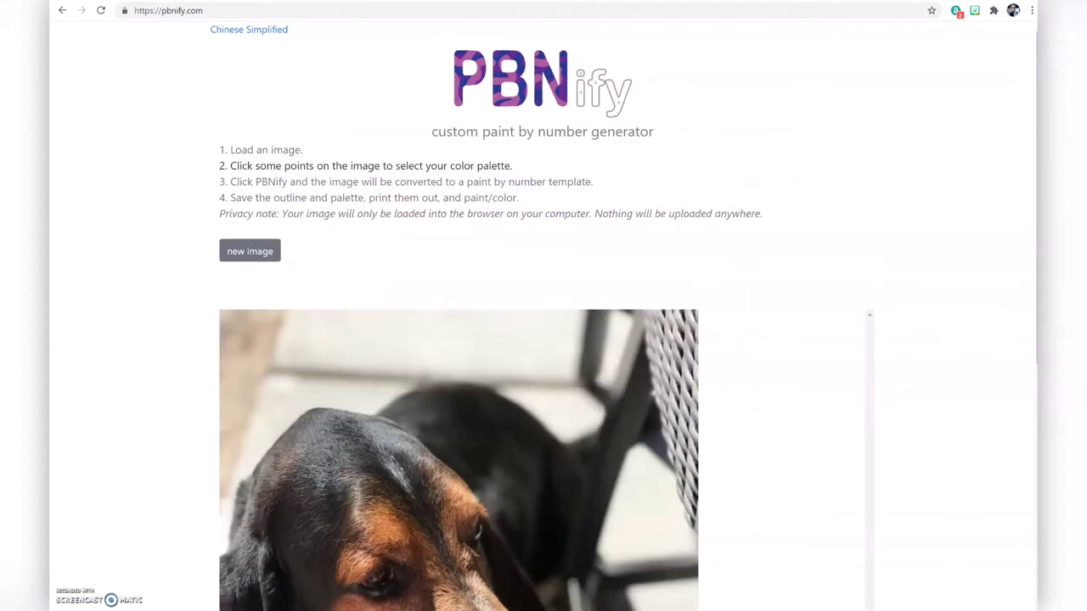
Sample palette colours from the dog's fur, head, nose, mouth and ear.
scroll(705, 565, "down", 3)
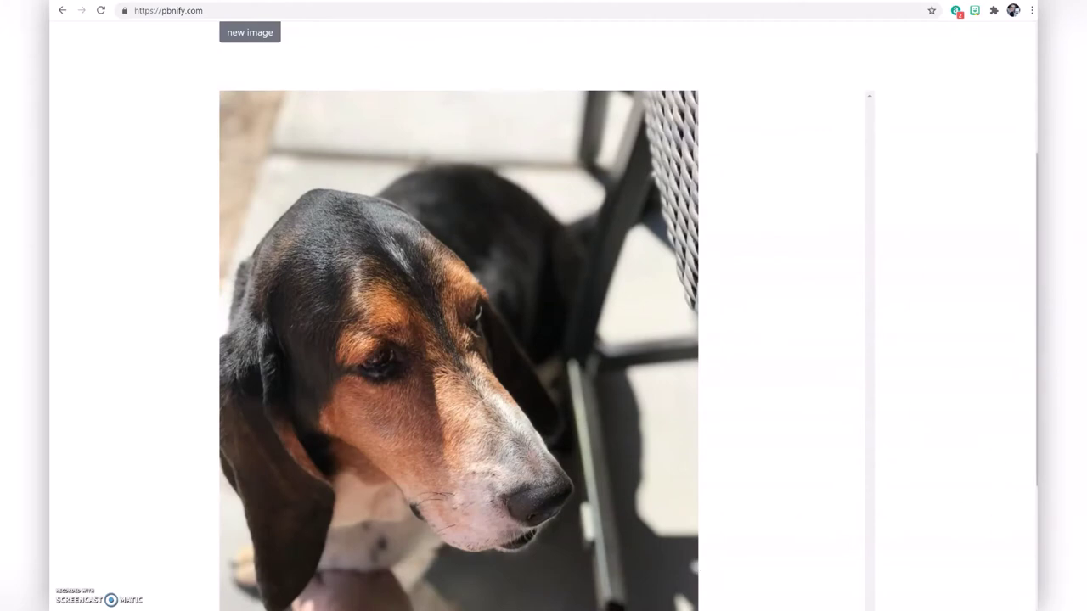
scroll(335, 303, "up", 3)
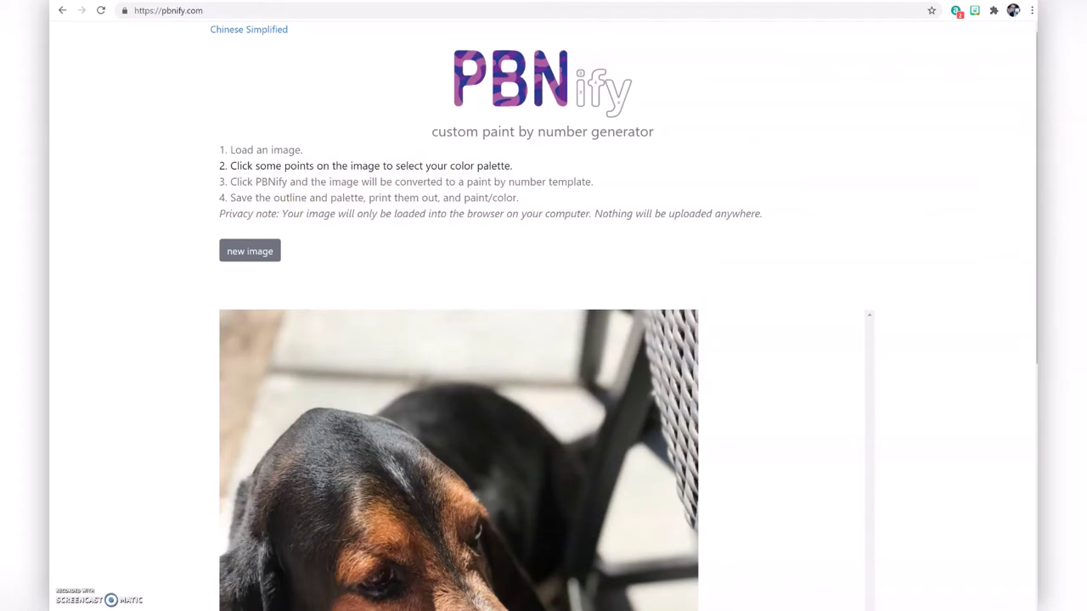
left_click_drag(1037, 196, 1031, 377)
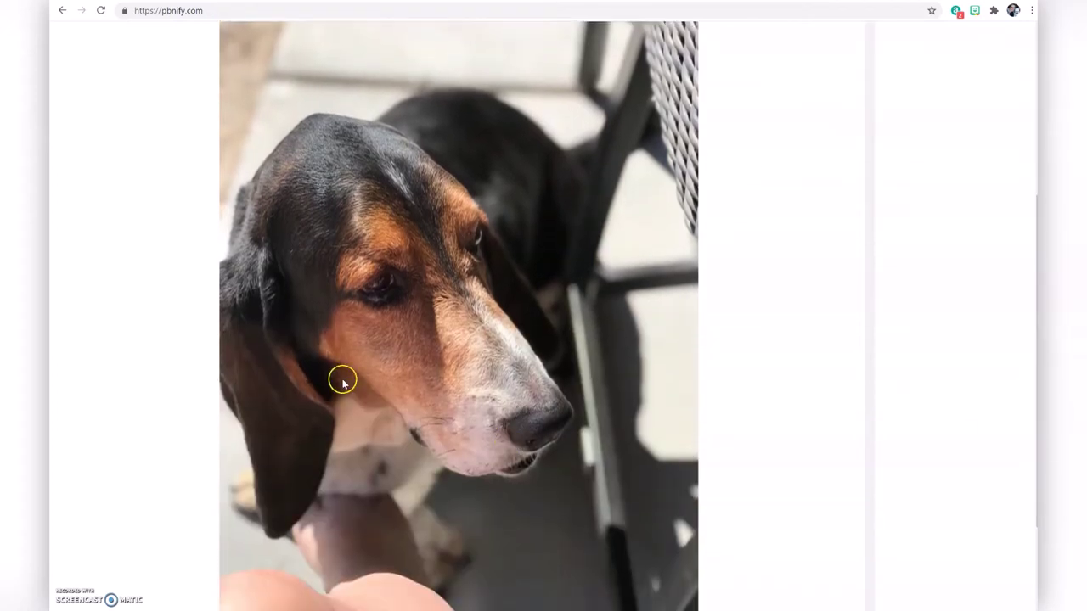
left_click(352, 153)
left_click(400, 186)
left_click(532, 424)
left_click(534, 464)
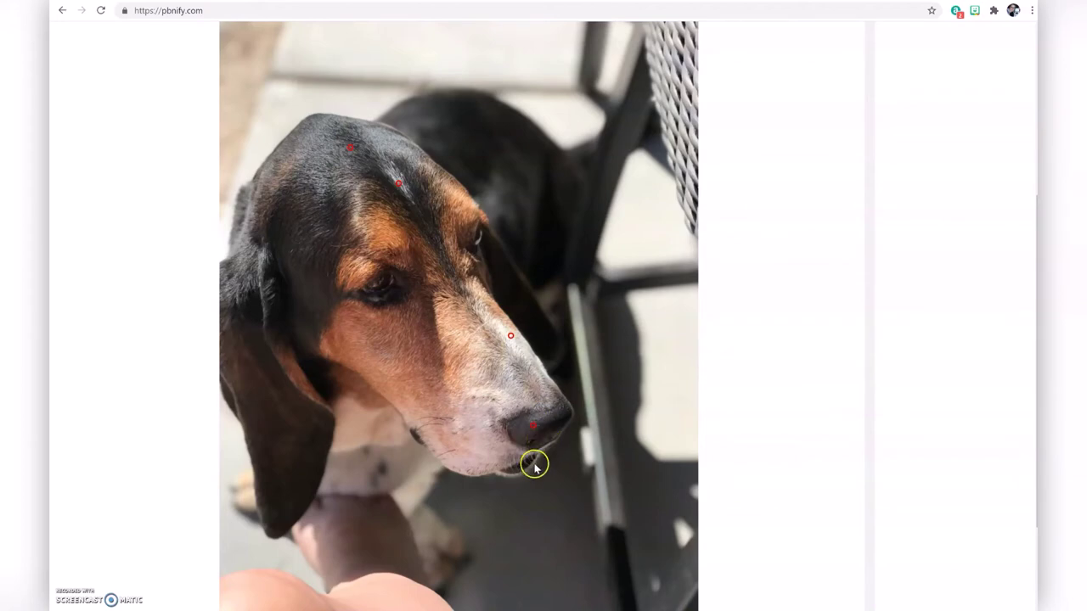
left_click(294, 239)
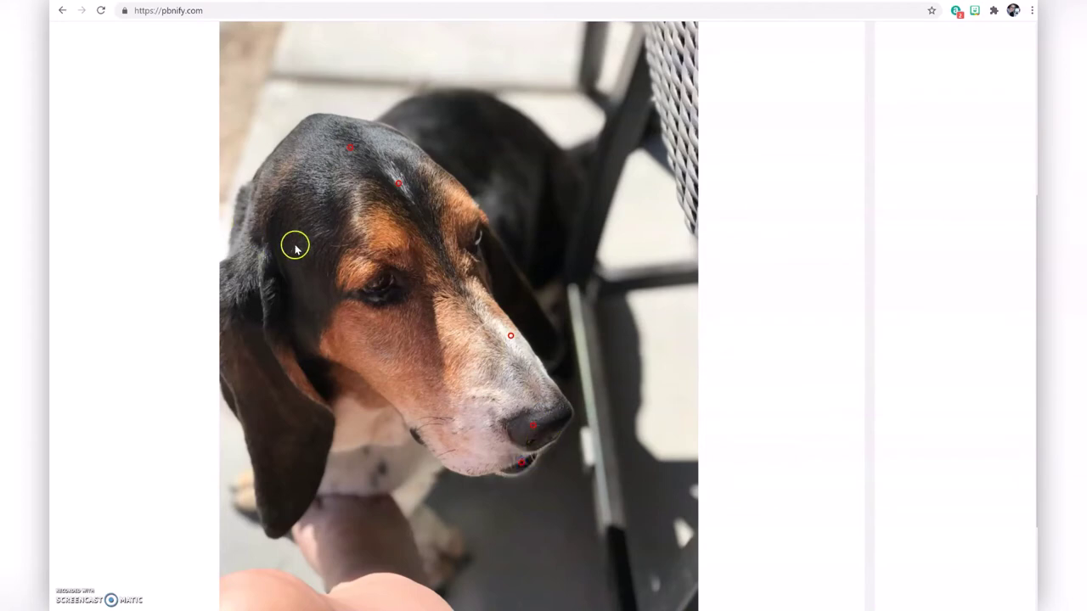
left_click(1029, 48)
scroll(546, 316, "up", 2)
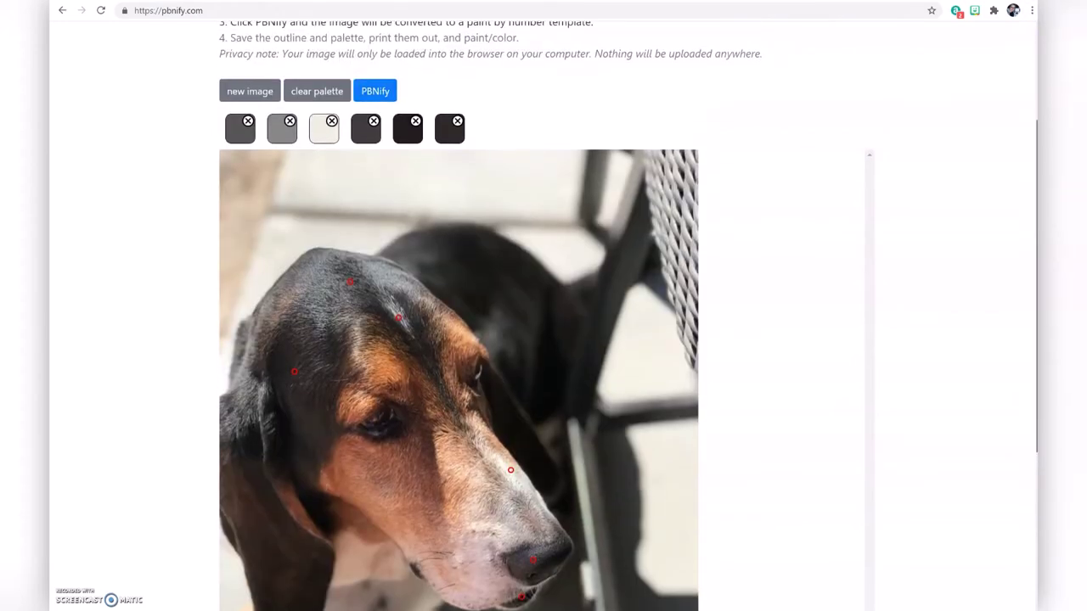
left_click(249, 139)
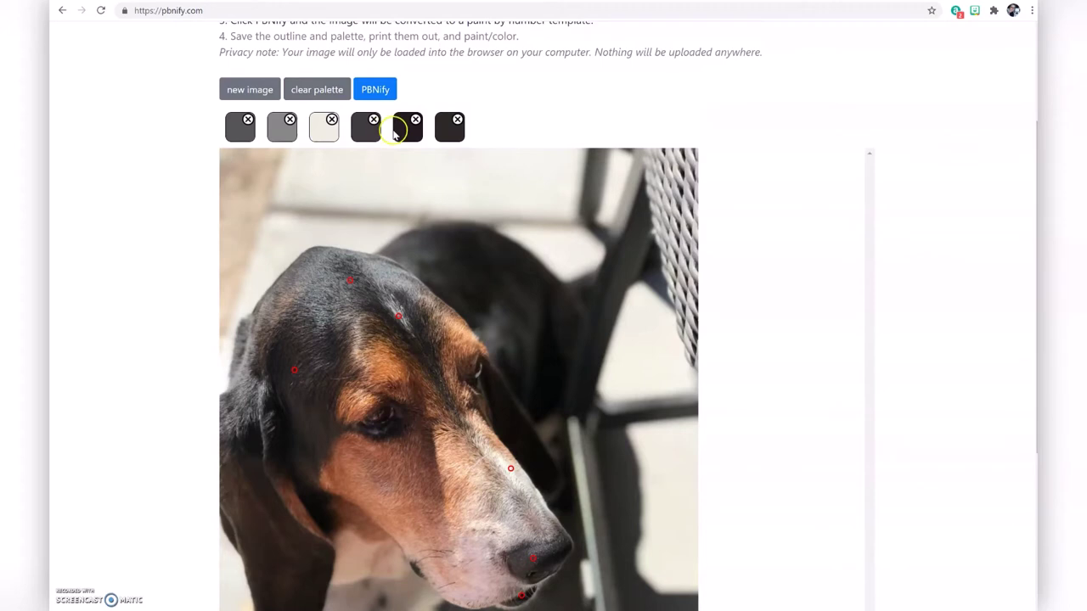
Add swatches from the dog's brow, back, eye, muzzle, pale pink chin and left edge.
left_click(384, 366)
left_click(507, 297)
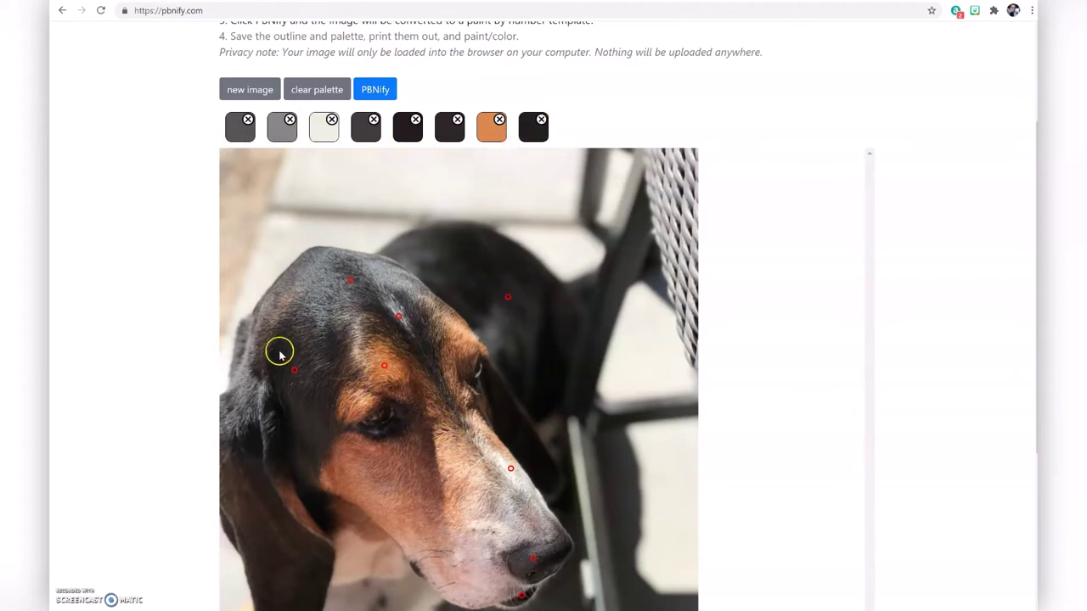
left_click(285, 303)
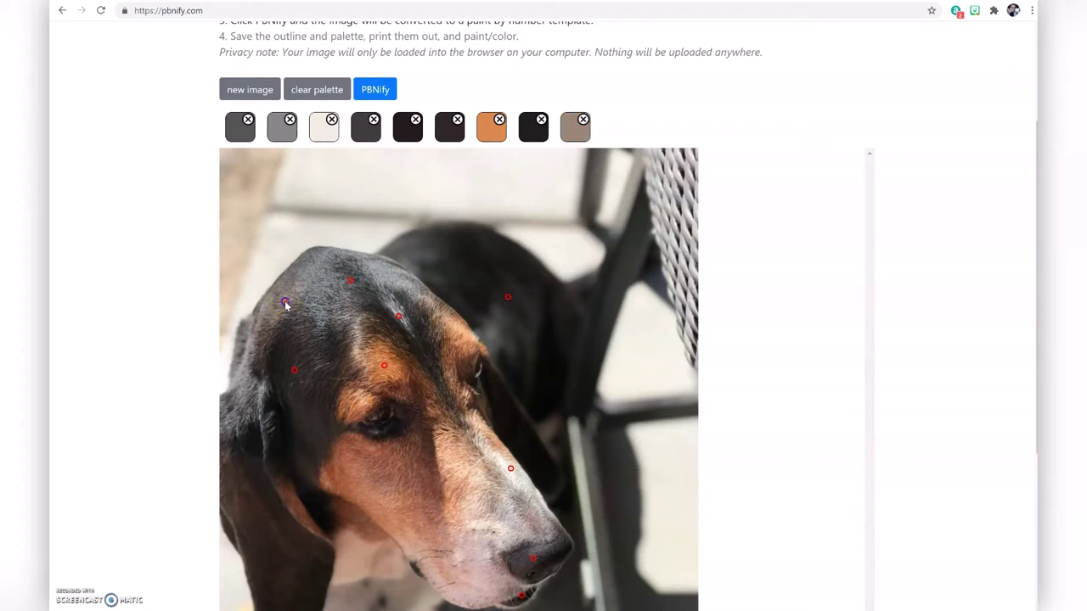
left_click(382, 418)
left_click(436, 550)
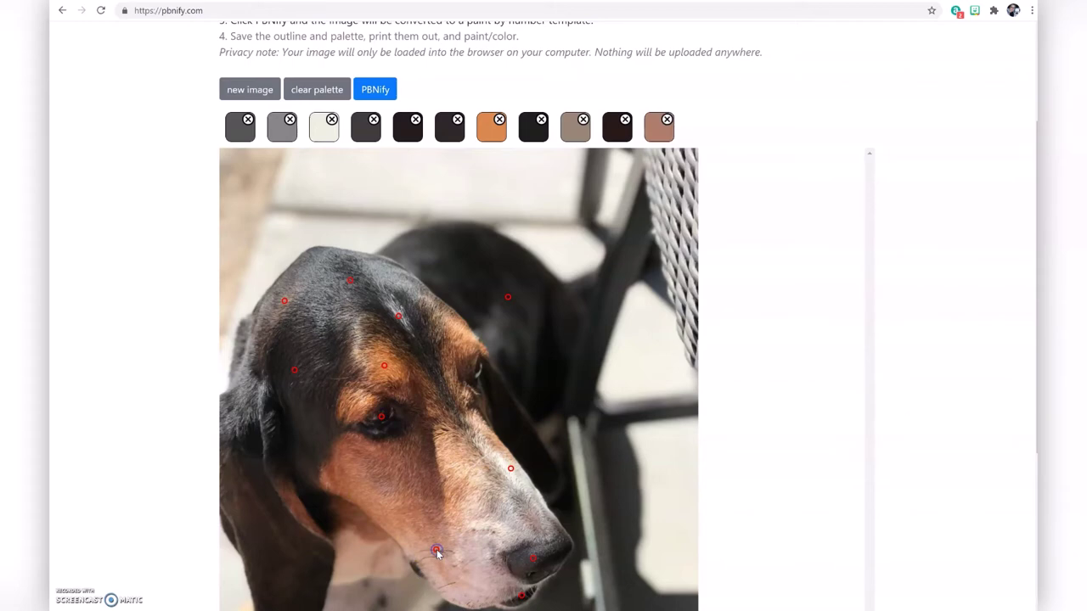
left_click(483, 579)
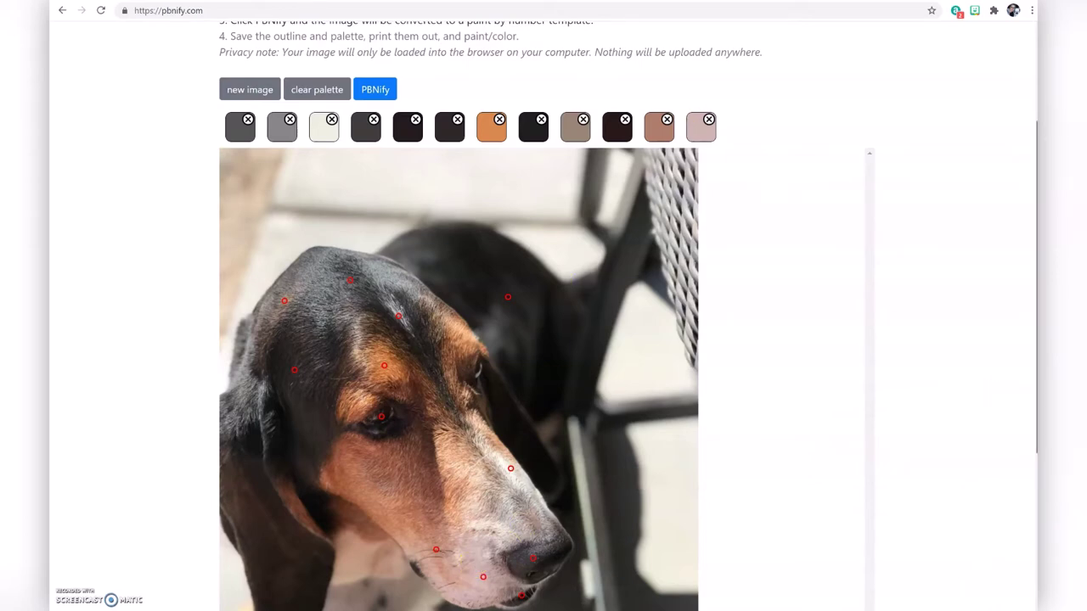
scroll(258, 543, "up", 1)
left_click(257, 550)
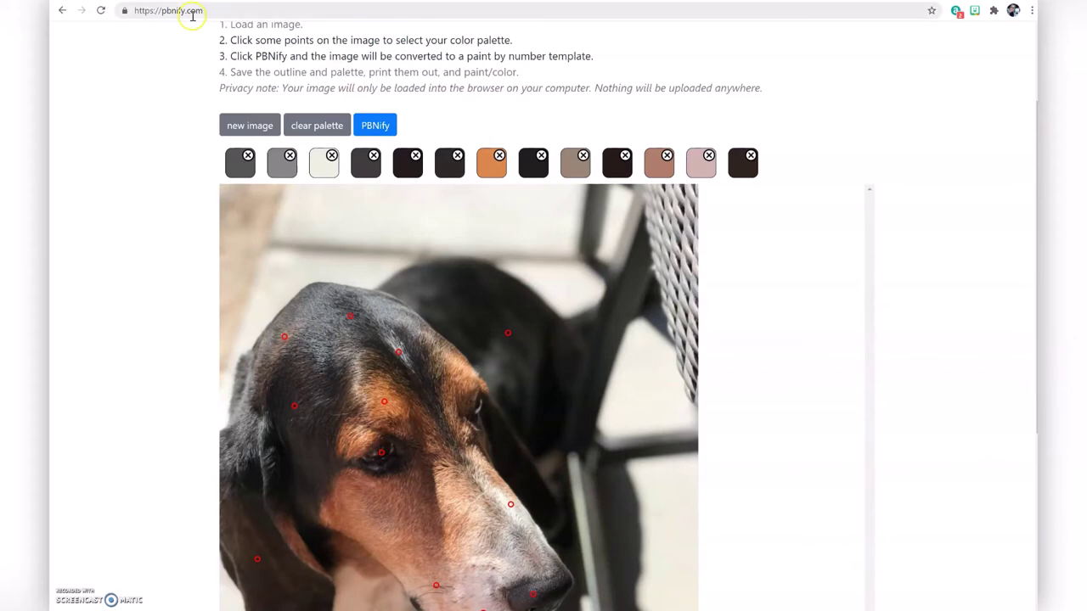
Run PBNify to turn the dog photo into a 15-colour flat paint-by-number preview.
left_click(377, 126)
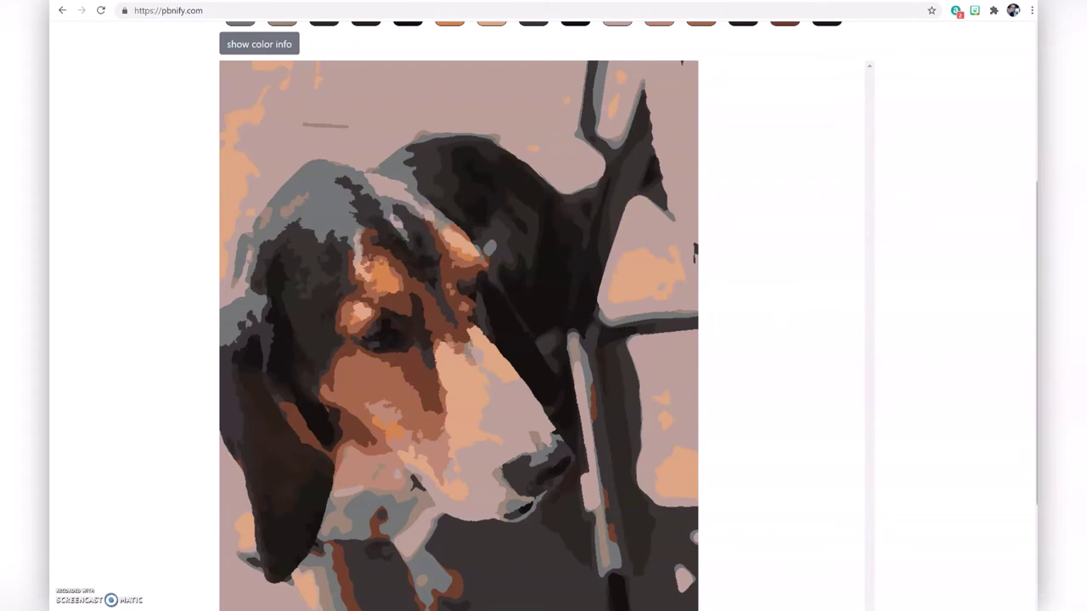
scroll(543, 340, "up", 2)
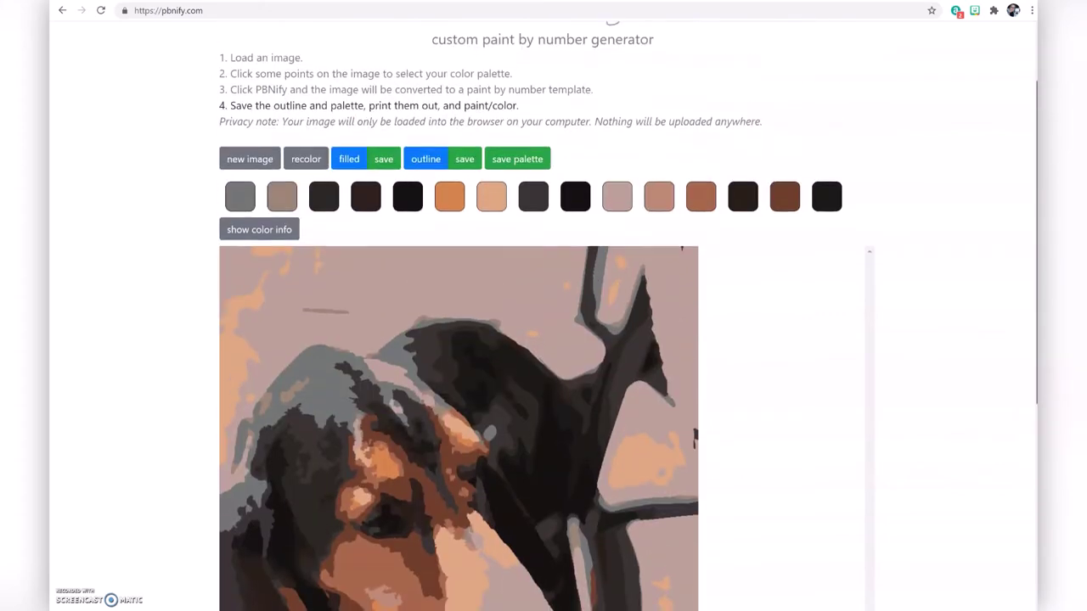
scroll(543, 340, "down", 1)
scroll(543, 339, "down", 1)
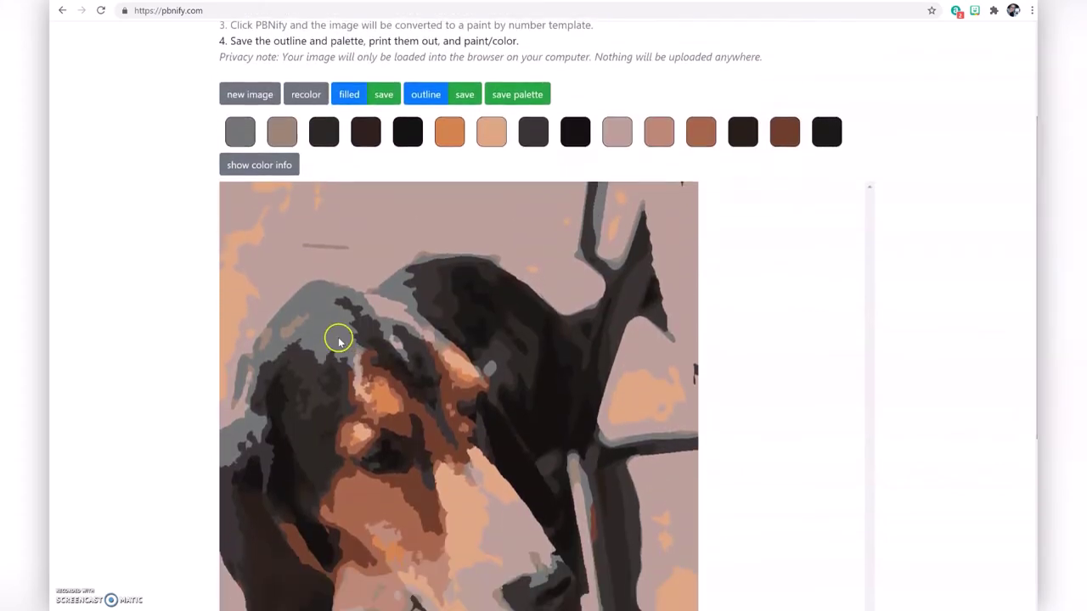
Add a grey from the dog's head and a brown from its cheek, then regenerate.
left_click(309, 96)
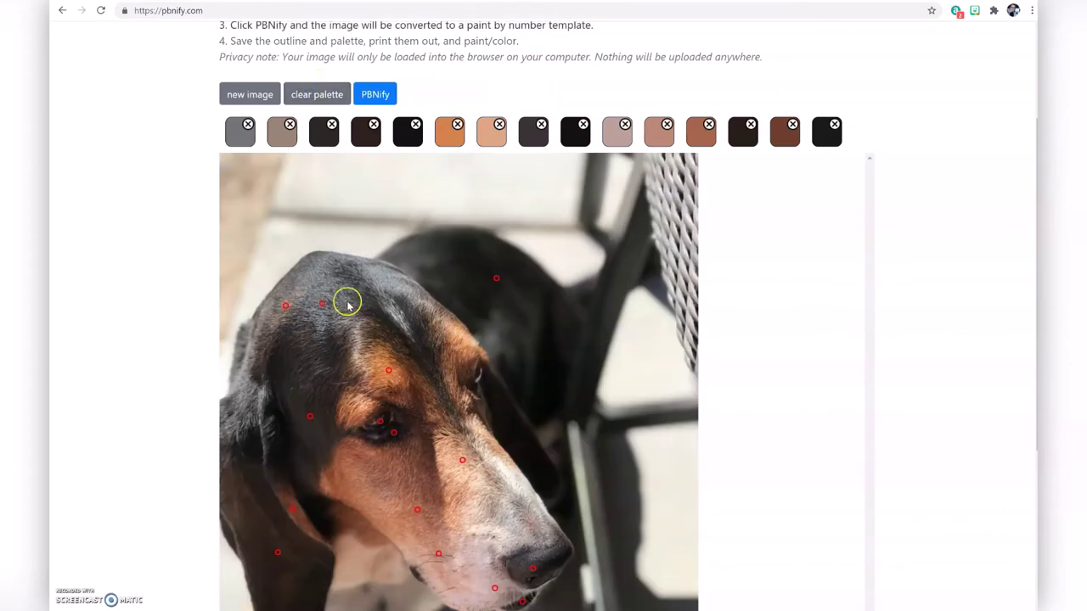
left_click(324, 260)
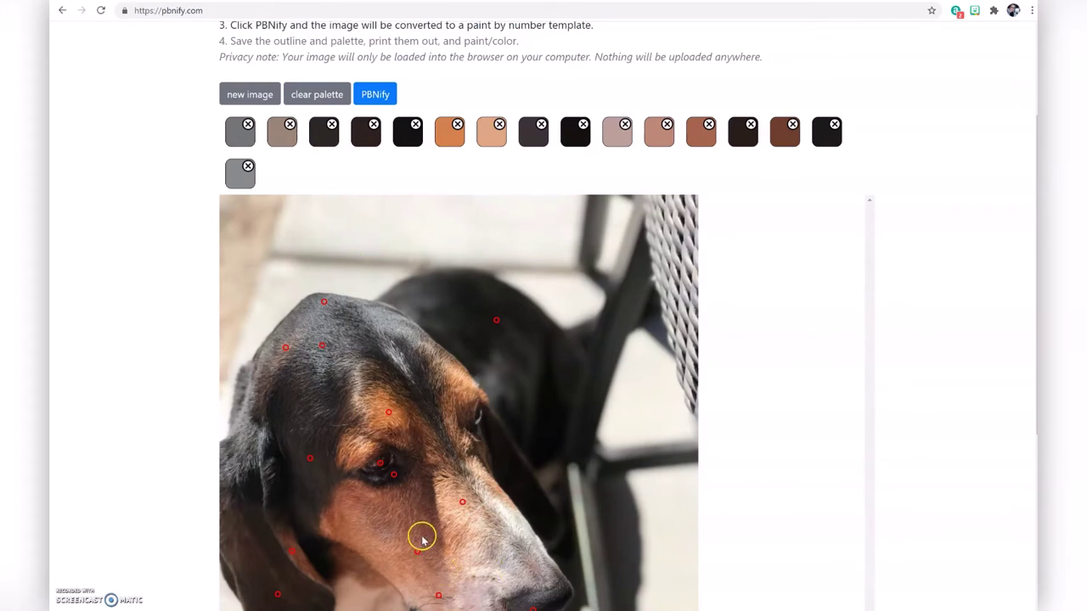
left_click(388, 528)
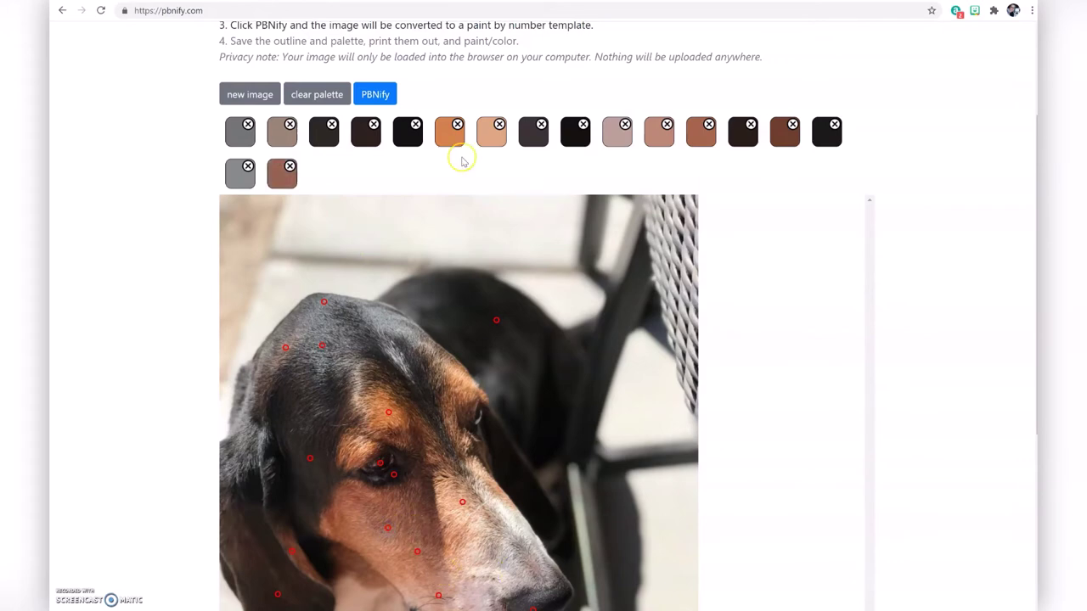
left_click(375, 95)
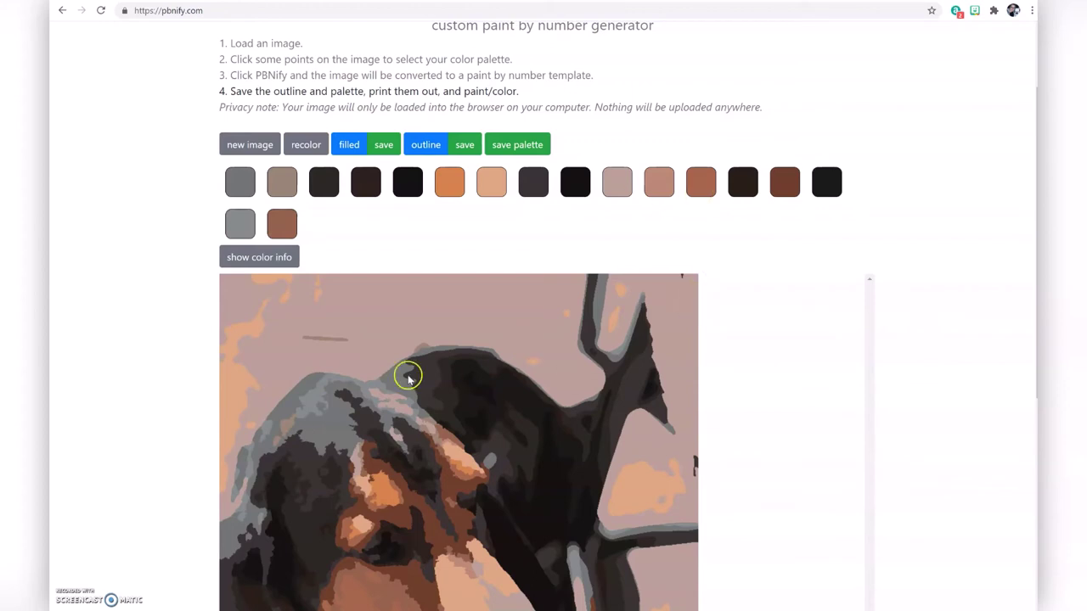
Open the numbered outline, filled image and 1–17 colour palette on separate pages.
left_click(463, 146)
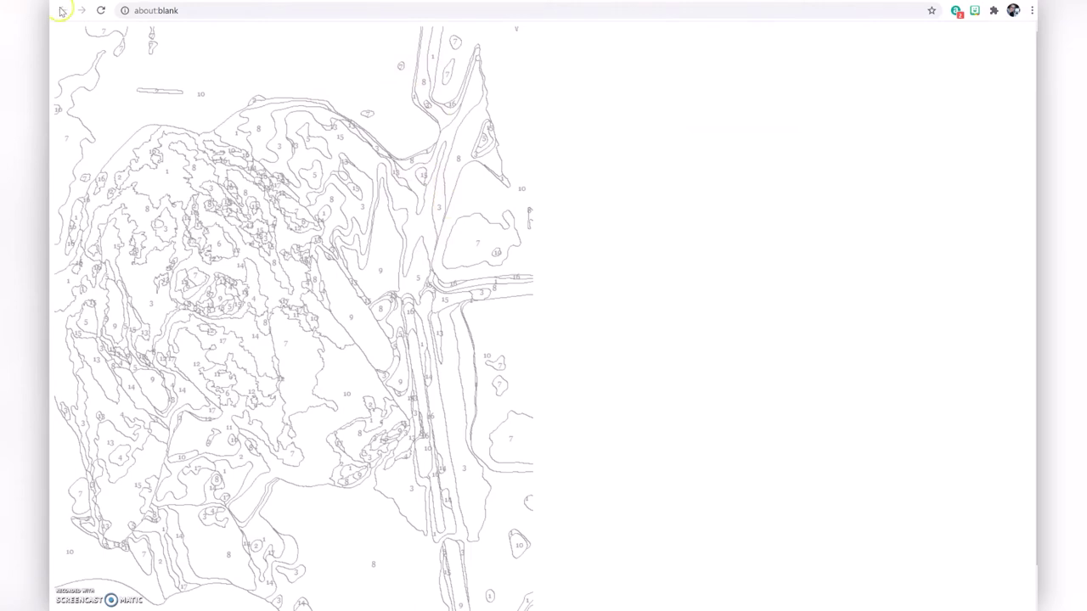
left_click(127, 2)
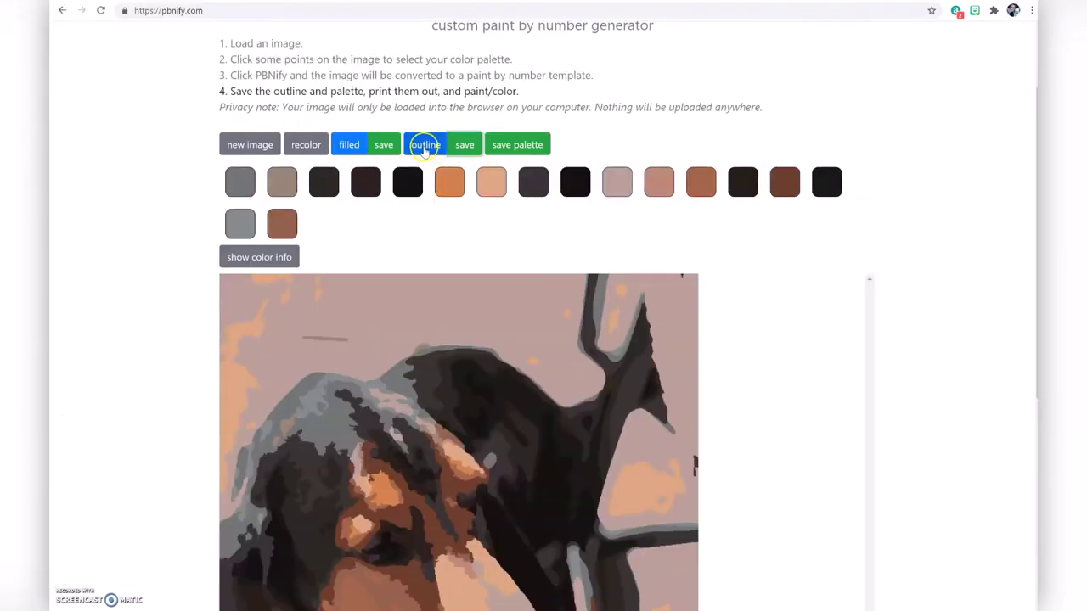
left_click(380, 146)
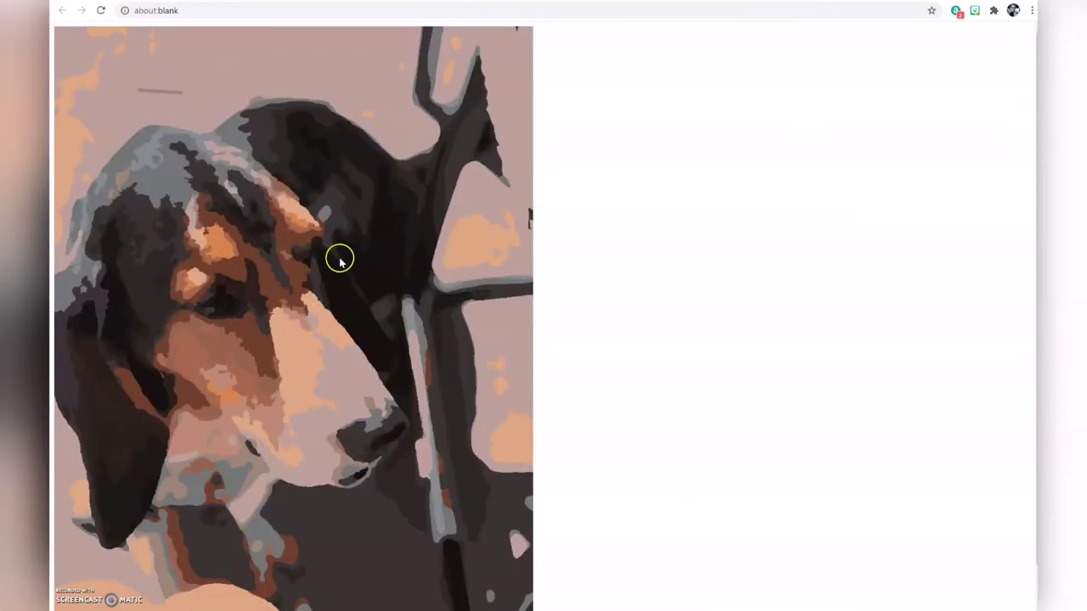
key("ctrl+w")
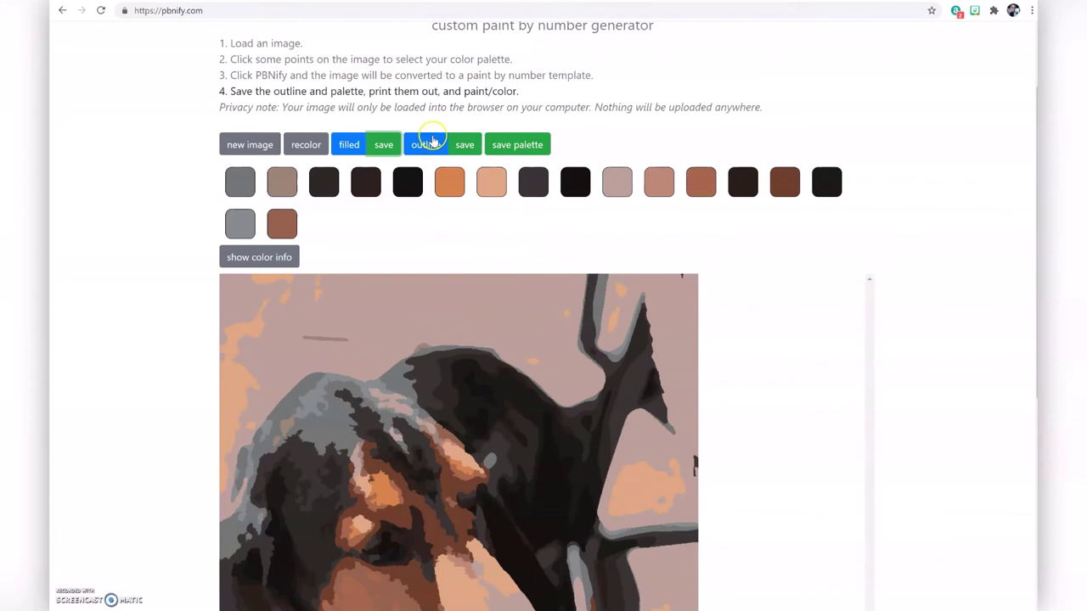
left_click(517, 144)
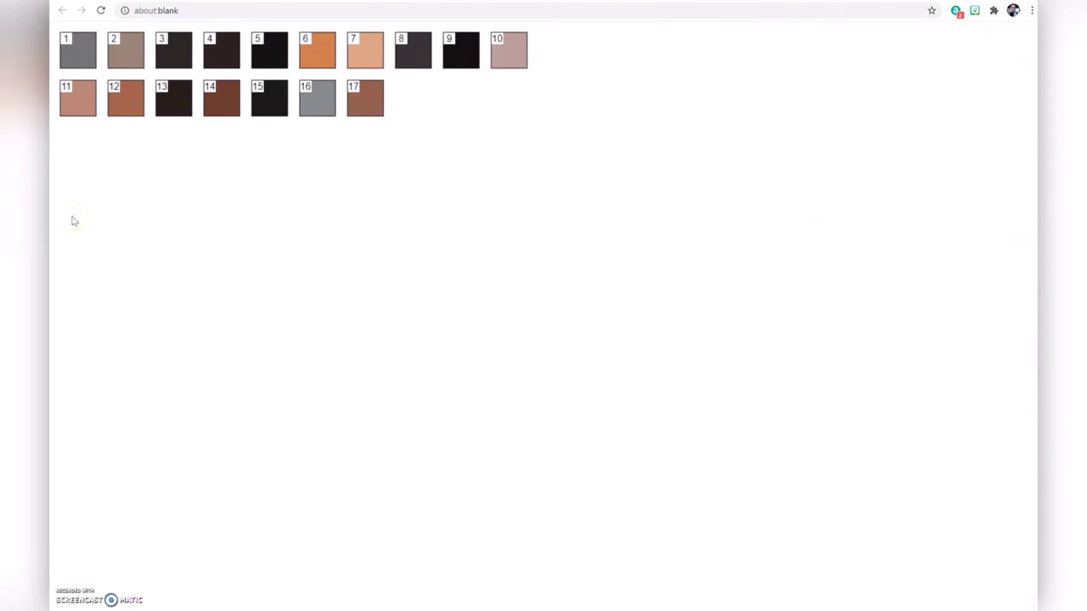
Close the palette tab to return to the generator and select the privacy note text.
left_click(178, 235)
key("ctrl+w")
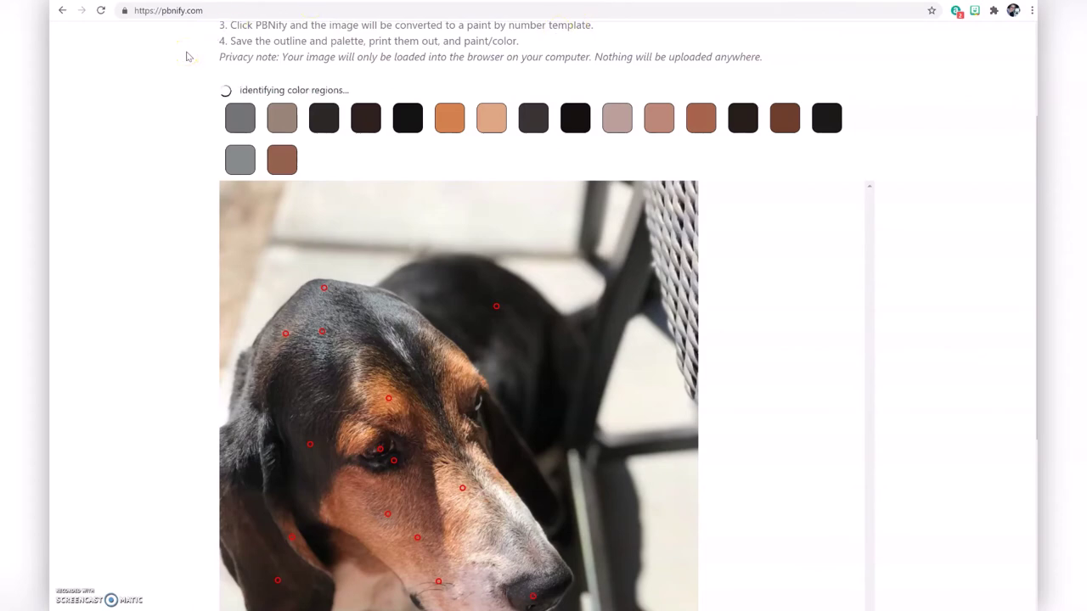
left_click_drag(221, 65, 778, 60)
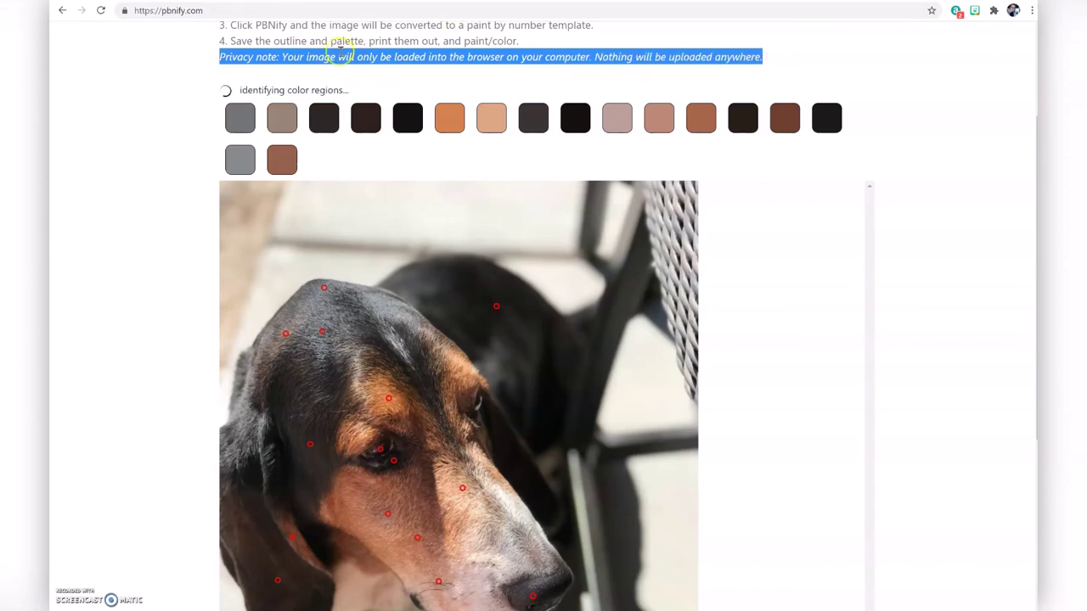